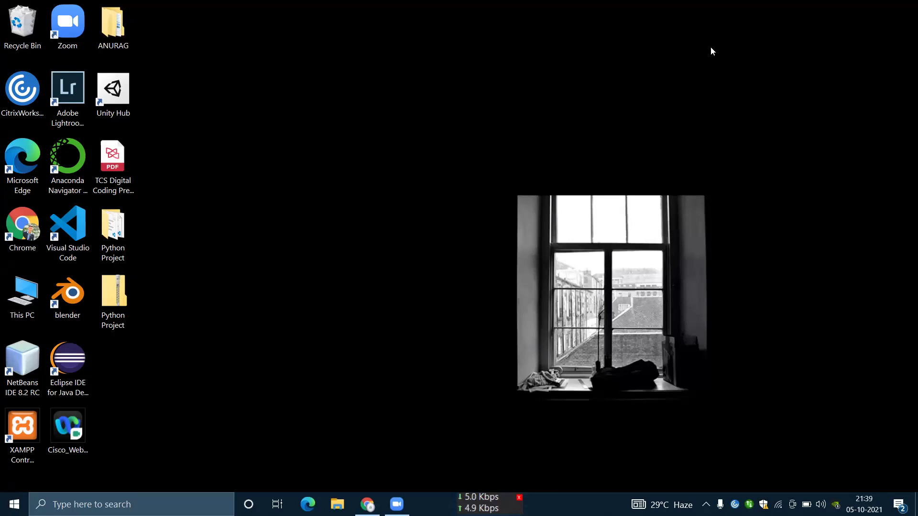
Step: Open the Smart Hiring page from the email link and scroll to the registration and test dates
{"action": "left_click", "coordinate": [367, 504]}
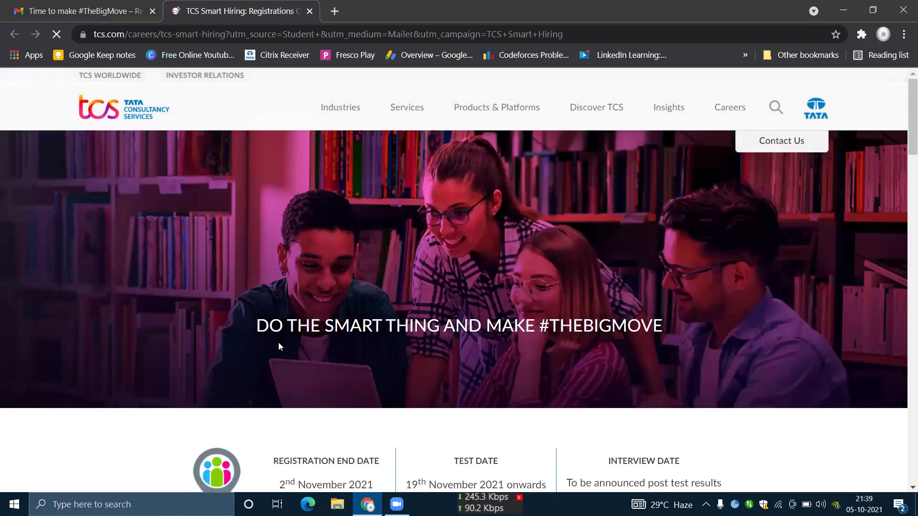
{"action": "scroll", "coordinate": [279, 346], "scroll_direction": "down", "scroll_amount": 1}
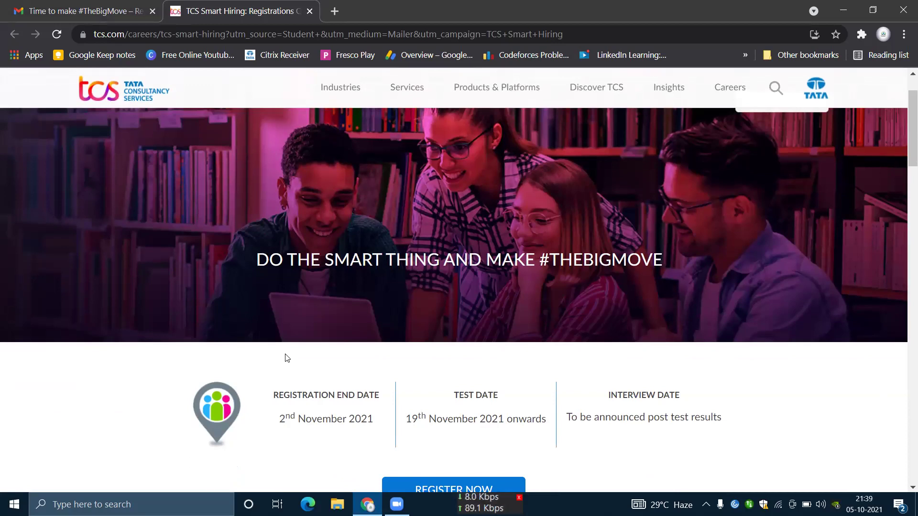
{"action": "scroll", "coordinate": [293, 353], "scroll_direction": "down", "scroll_amount": 1}
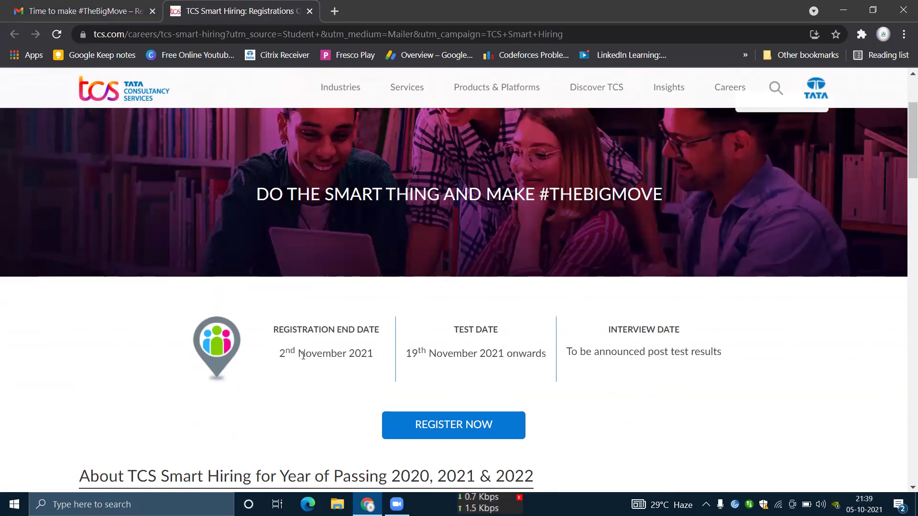
{"action": "scroll", "coordinate": [278, 351], "scroll_direction": "down", "scroll_amount": 2}
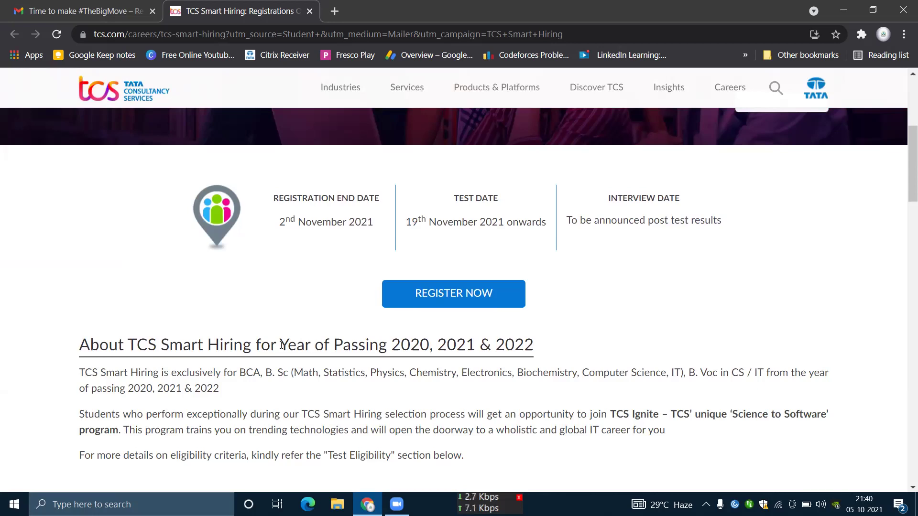
{"action": "scroll", "coordinate": [264, 339], "scroll_direction": "down", "scroll_amount": 1}
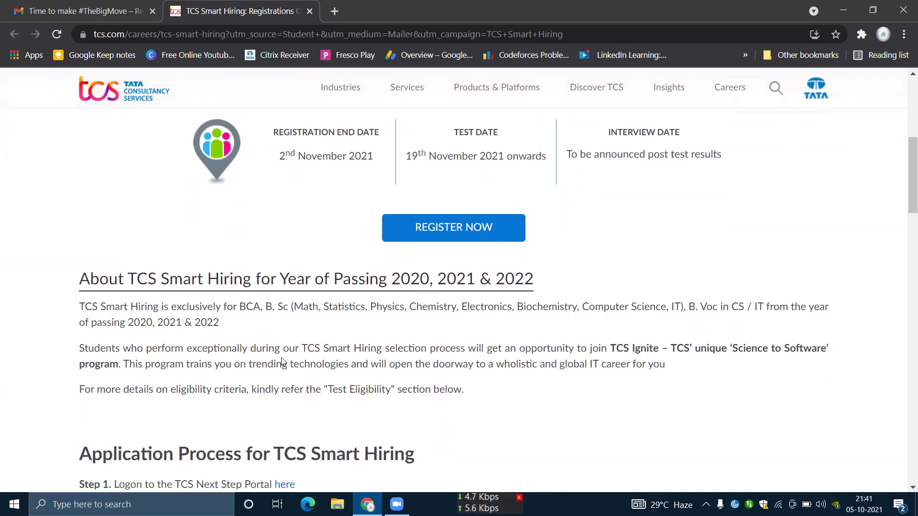
{"action": "scroll", "coordinate": [283, 363], "scroll_direction": "down", "scroll_amount": 4}
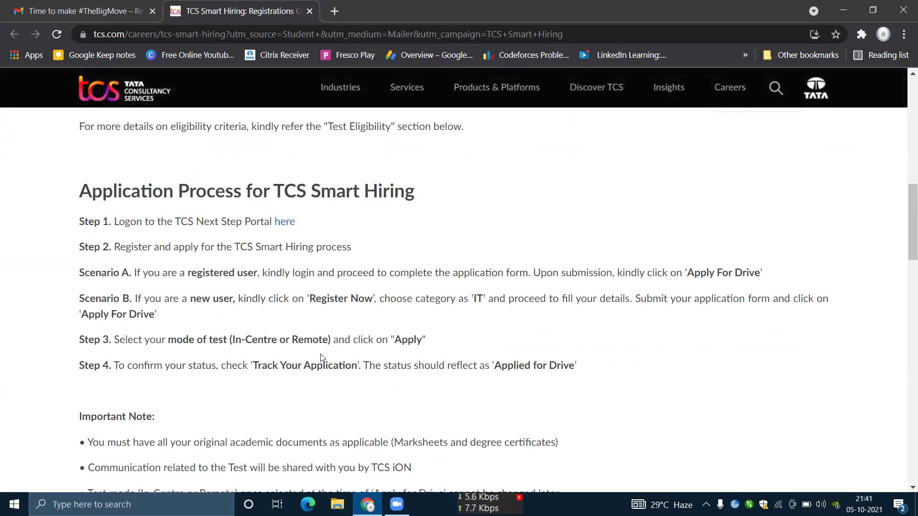
{"action": "scroll", "coordinate": [320, 354], "scroll_direction": "down", "scroll_amount": 2}
{"action": "scroll", "coordinate": [323, 351], "scroll_direction": "down", "scroll_amount": 1}
{"action": "scroll", "coordinate": [325, 344], "scroll_direction": "down", "scroll_amount": 3}
{"action": "scroll", "coordinate": [332, 329], "scroll_direction": "up", "scroll_amount": 2}
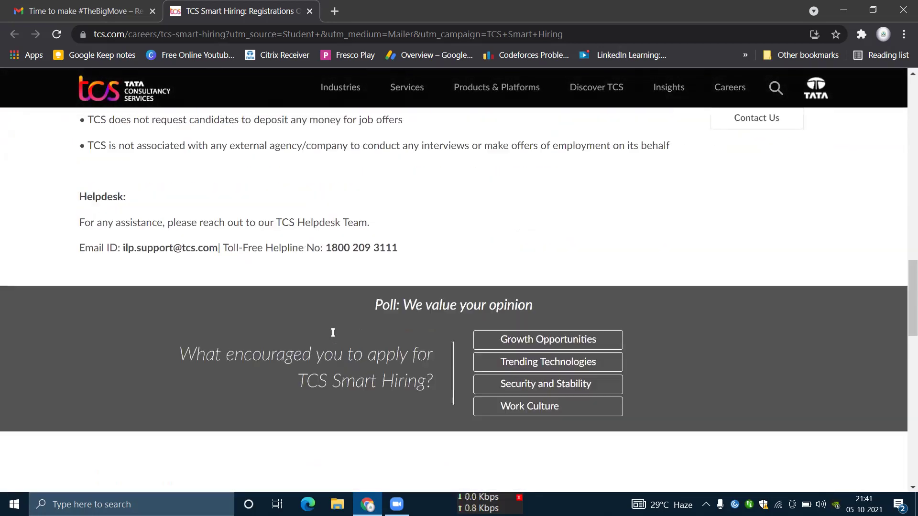
{"action": "scroll", "coordinate": [332, 329], "scroll_direction": "up", "scroll_amount": 5}
{"action": "scroll", "coordinate": [333, 329], "scroll_direction": "up", "scroll_amount": 5}
{"action": "scroll", "coordinate": [435, 347], "scroll_direction": "up", "scroll_amount": 1}
{"action": "scroll", "coordinate": [434, 354], "scroll_direction": "down", "scroll_amount": 1}
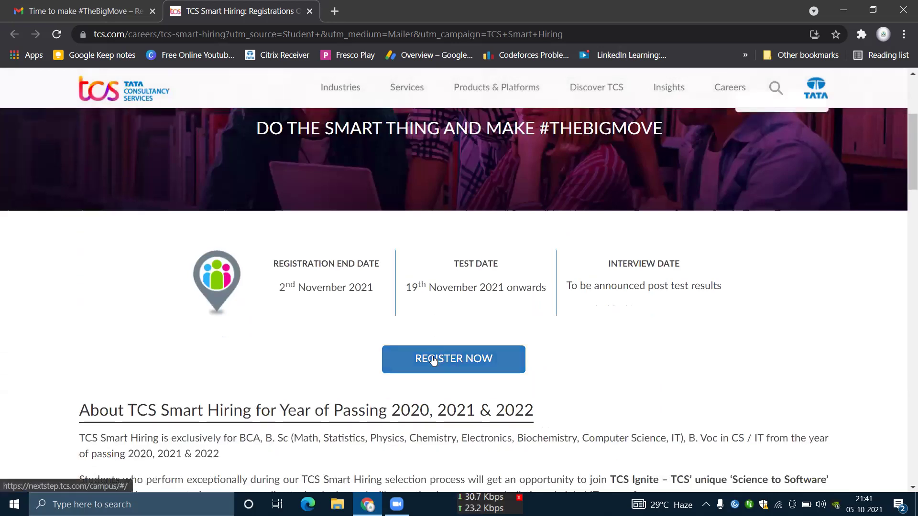
Step: Follow REGISTER NOW to NextStep and start a new registration to reach Select Category
{"action": "left_click", "coordinate": [432, 357]}
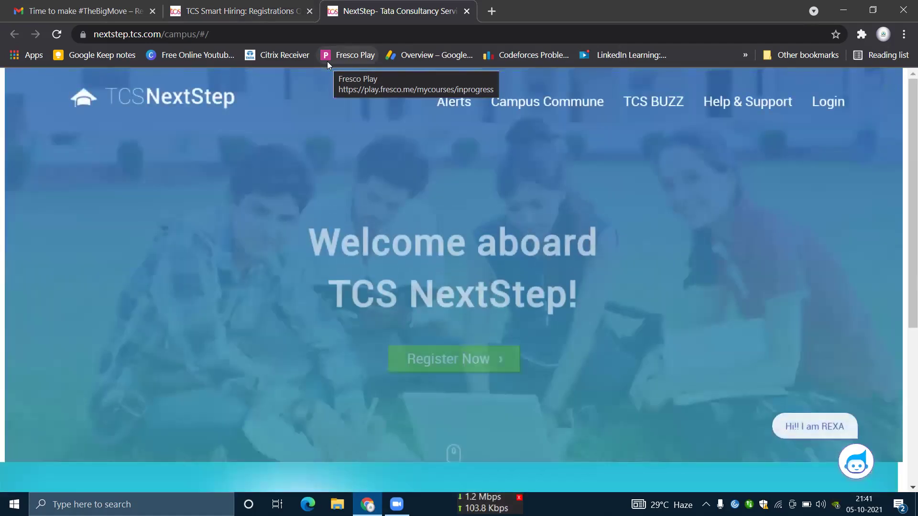
{"action": "left_click", "coordinate": [417, 370]}
{"action": "scroll", "coordinate": [330, 319], "scroll_direction": "down", "scroll_amount": 1}
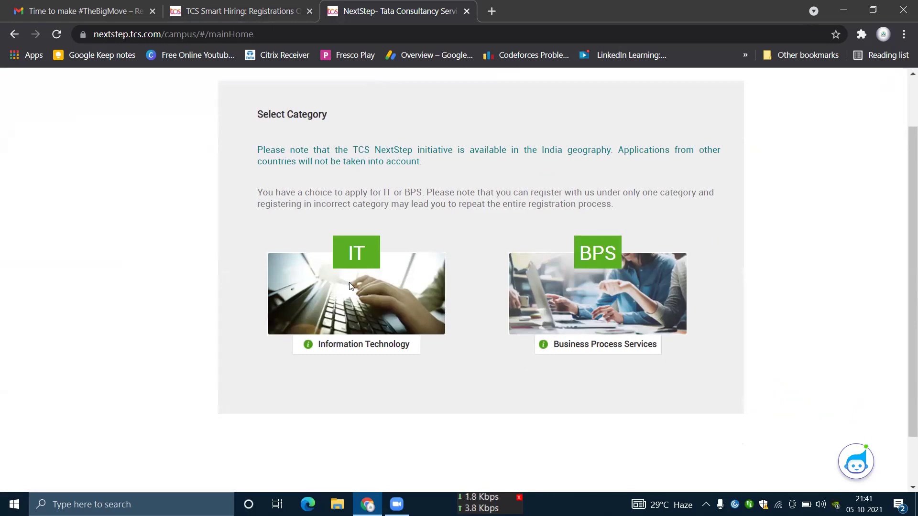
{"action": "left_click", "coordinate": [356, 271]}
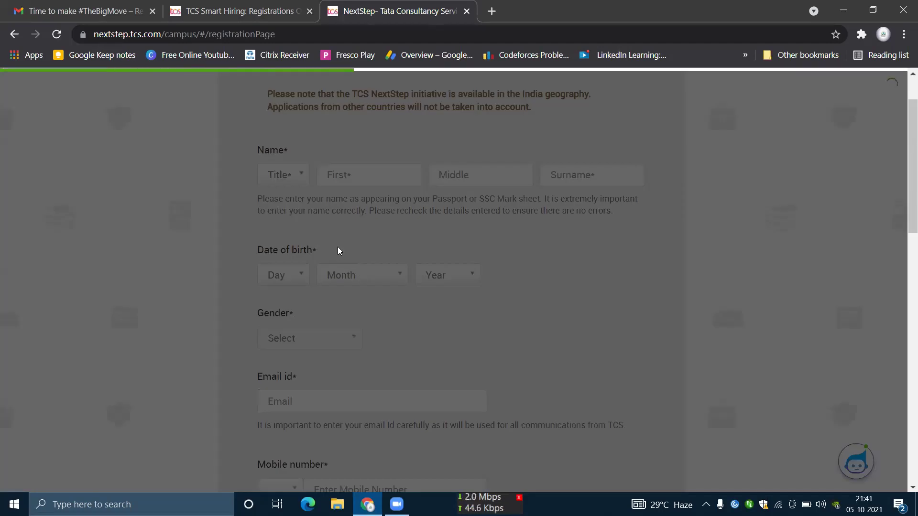
{"action": "scroll", "coordinate": [338, 247], "scroll_direction": "up", "scroll_amount": 2}
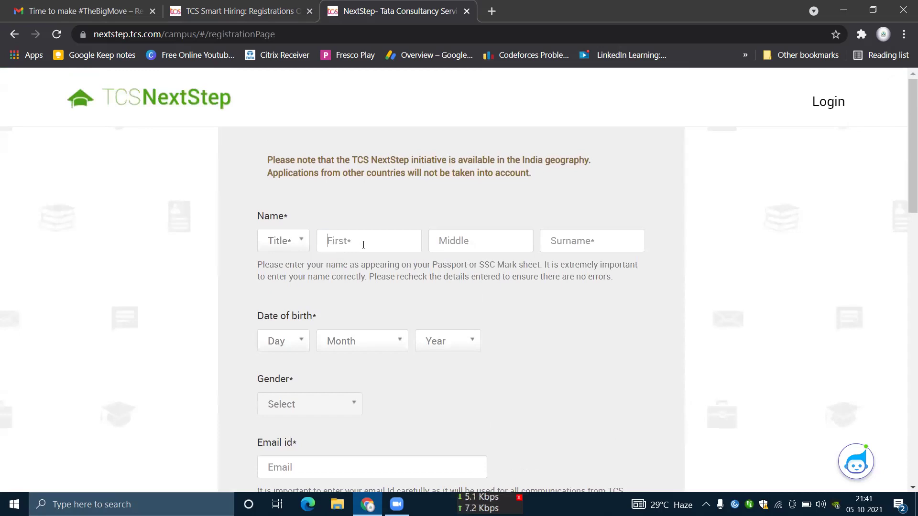
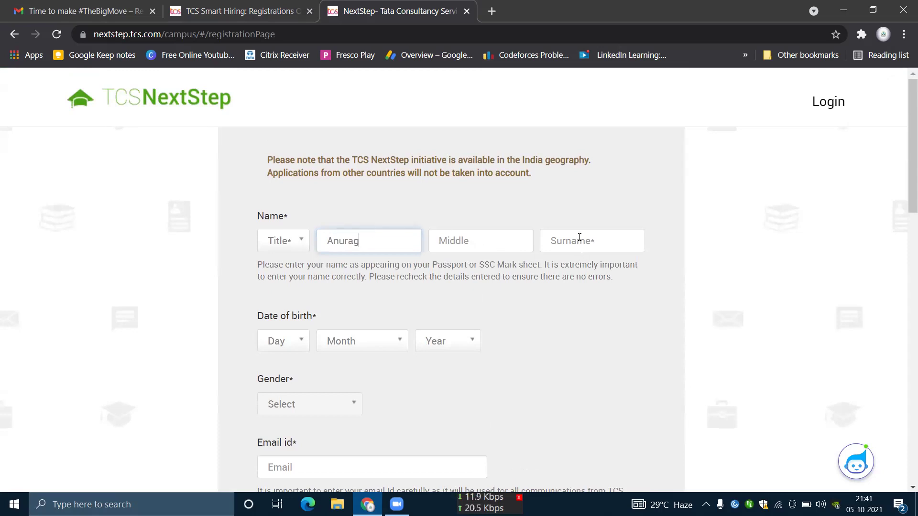
{"action": "left_click", "coordinate": [579, 238]}
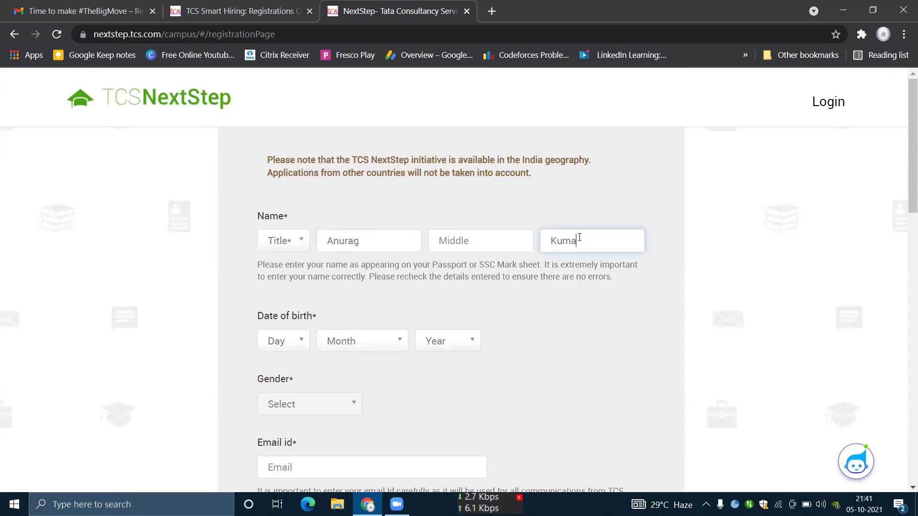
Step: Set the birth day to 5, scroll the form down, then return to Smart Hiring
{"action": "left_click", "coordinate": [272, 349]}
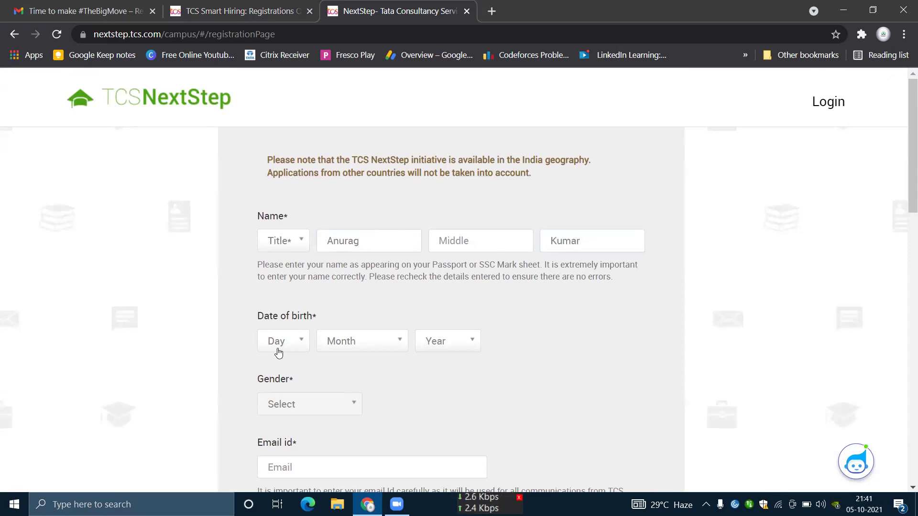
{"action": "left_click", "coordinate": [277, 367]}
{"action": "scroll", "coordinate": [420, 406], "scroll_direction": "down", "scroll_amount": 10}
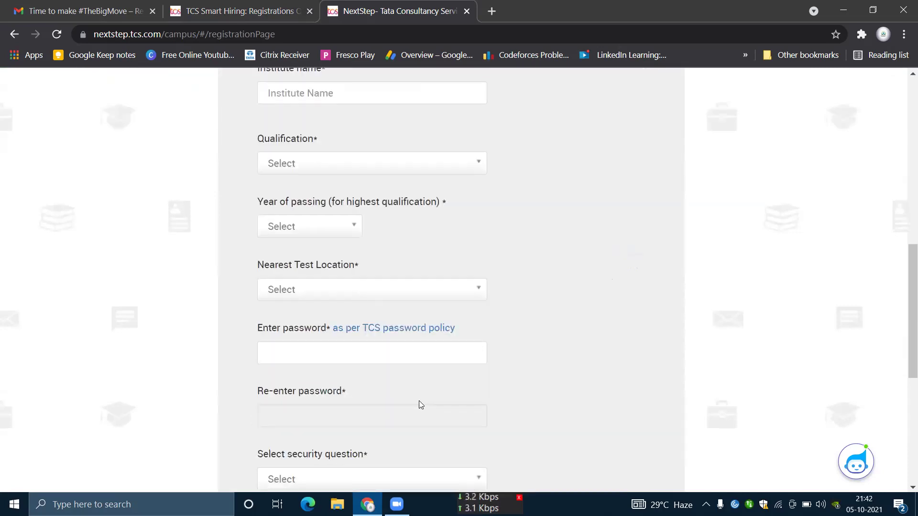
{"action": "scroll", "coordinate": [354, 186], "scroll_direction": "down", "scroll_amount": 1}
{"action": "scroll", "coordinate": [407, 196], "scroll_direction": "down", "scroll_amount": 2}
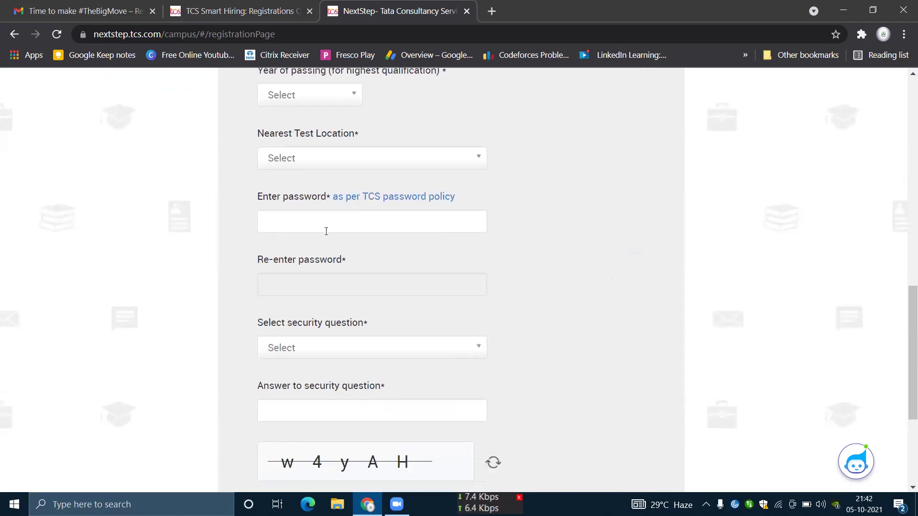
{"action": "scroll", "coordinate": [326, 232], "scroll_direction": "down", "scroll_amount": 4}
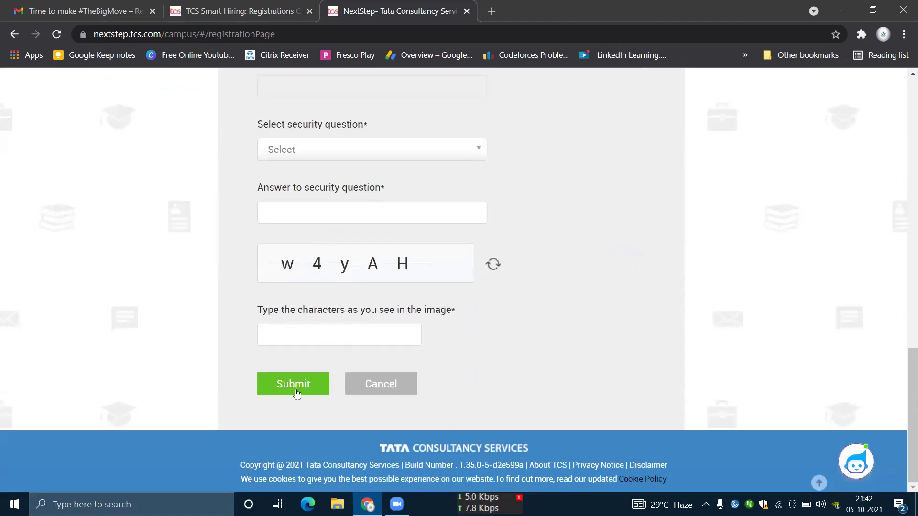
{"action": "left_click", "coordinate": [309, 19]}
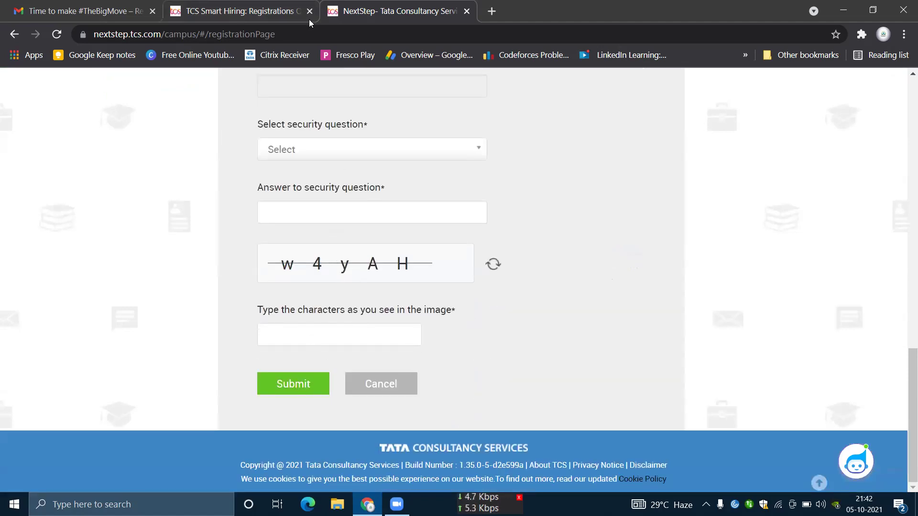
Step: Scroll to Step 4 and highlight the 'Applied for Drive' status
{"action": "scroll", "coordinate": [455, 303], "scroll_direction": "down", "scroll_amount": 1}
{"action": "scroll", "coordinate": [455, 302], "scroll_direction": "down", "scroll_amount": 4}
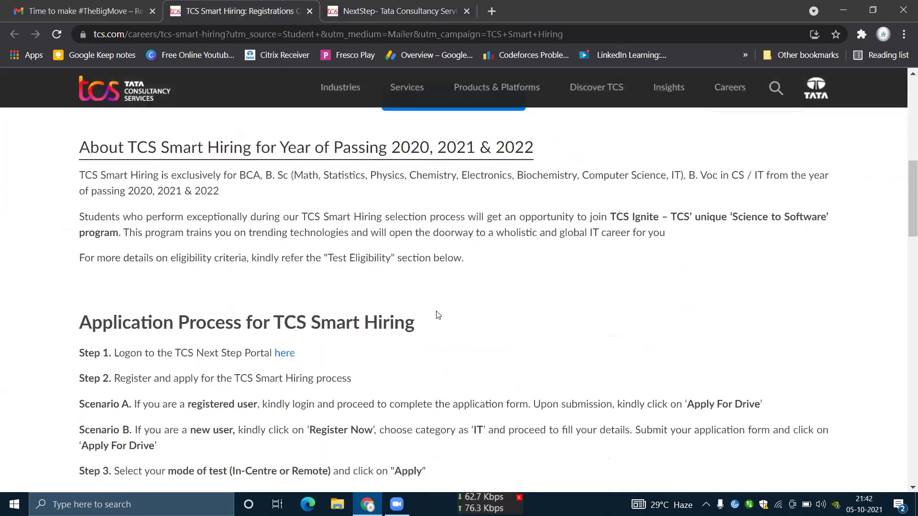
{"action": "scroll", "coordinate": [276, 340], "scroll_direction": "down", "scroll_amount": 1}
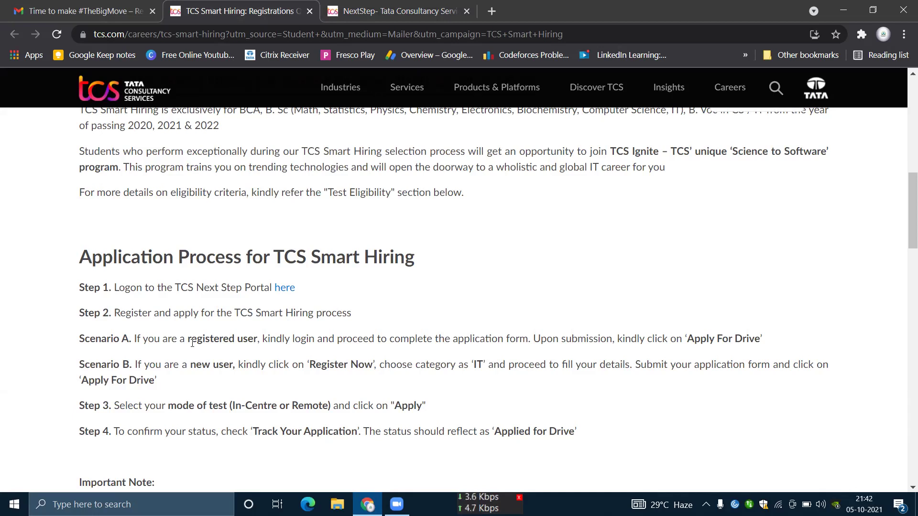
{"action": "scroll", "coordinate": [402, 401], "scroll_direction": "down", "scroll_amount": 1}
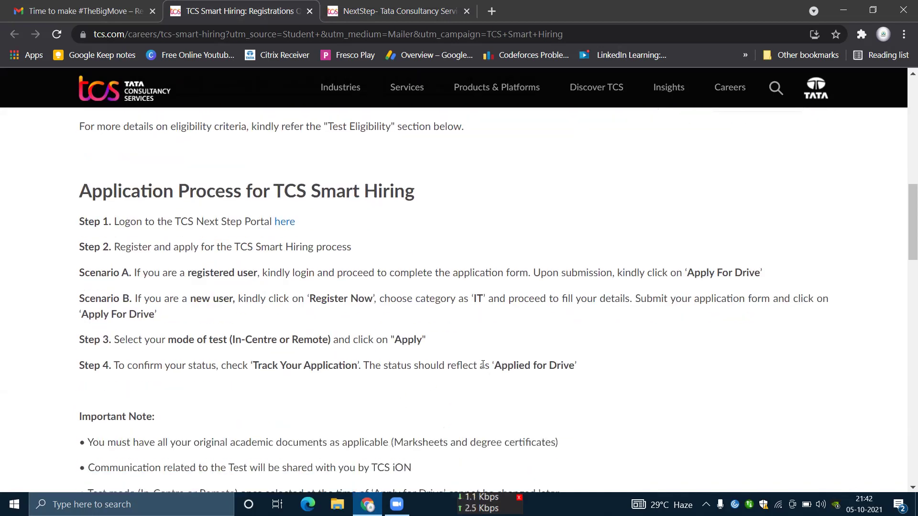
{"action": "left_click_drag", "start_coordinate": [494, 365], "coordinate": [576, 365]}
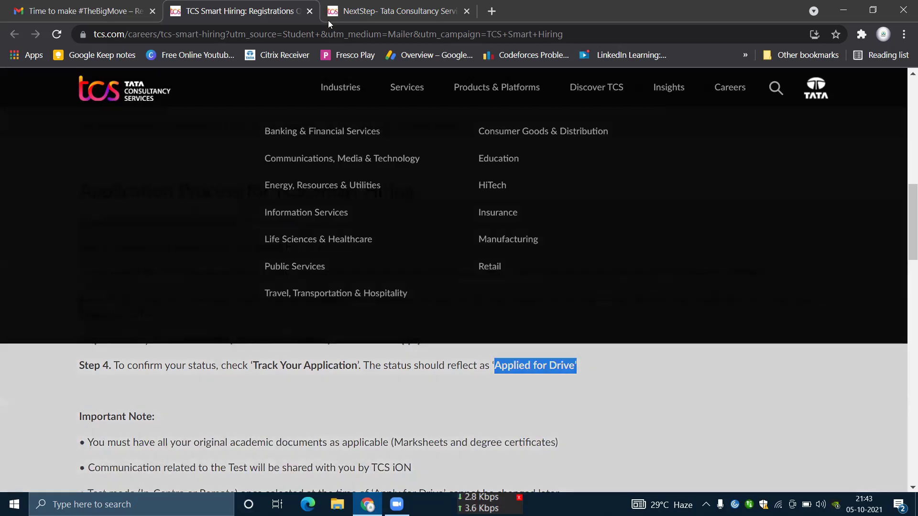
Step: Return to the NextStep registration form, scrolled back to its top
{"action": "left_click", "coordinate": [330, 17]}
{"action": "scroll", "coordinate": [597, 238], "scroll_direction": "up", "scroll_amount": 5}
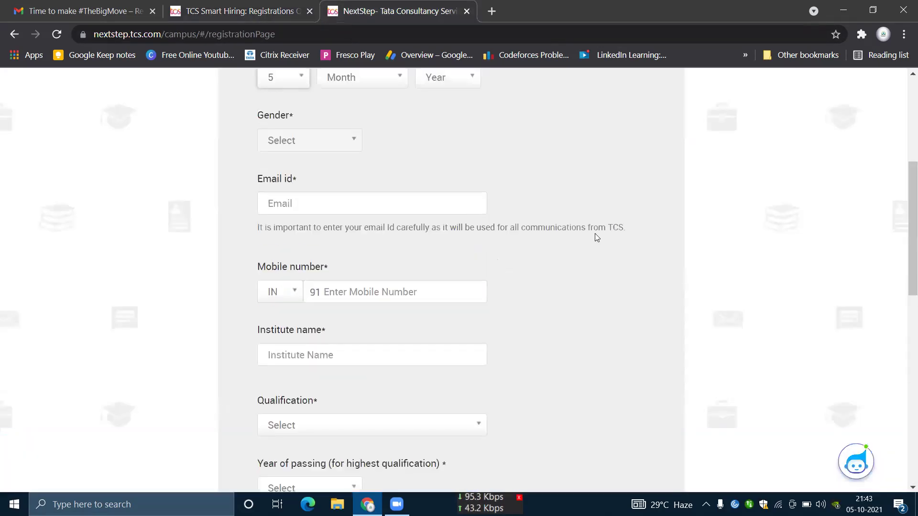
{"action": "scroll", "coordinate": [592, 238], "scroll_direction": "up", "scroll_amount": 4}
{"action": "left_click", "coordinate": [830, 106]}
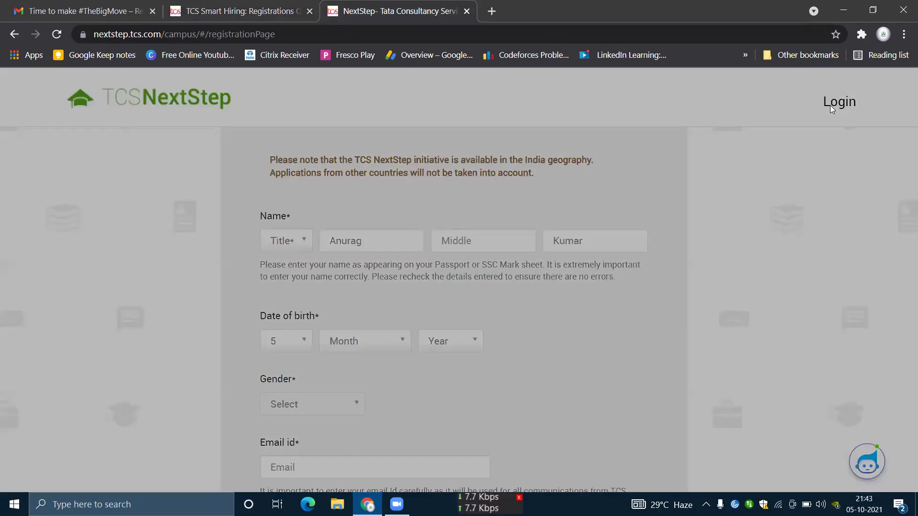
{"action": "left_click", "coordinate": [442, 270]}
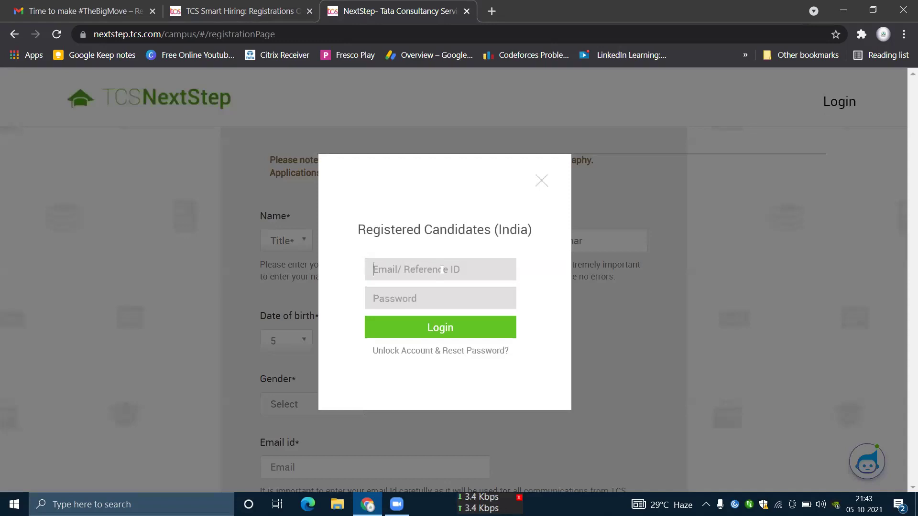
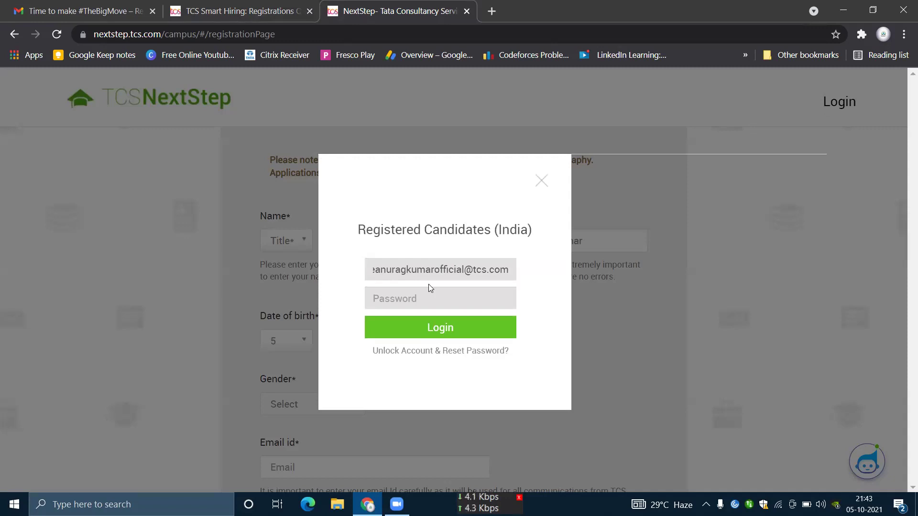
{"action": "left_click", "coordinate": [425, 299]}
{"action": "type", "text": "*"}
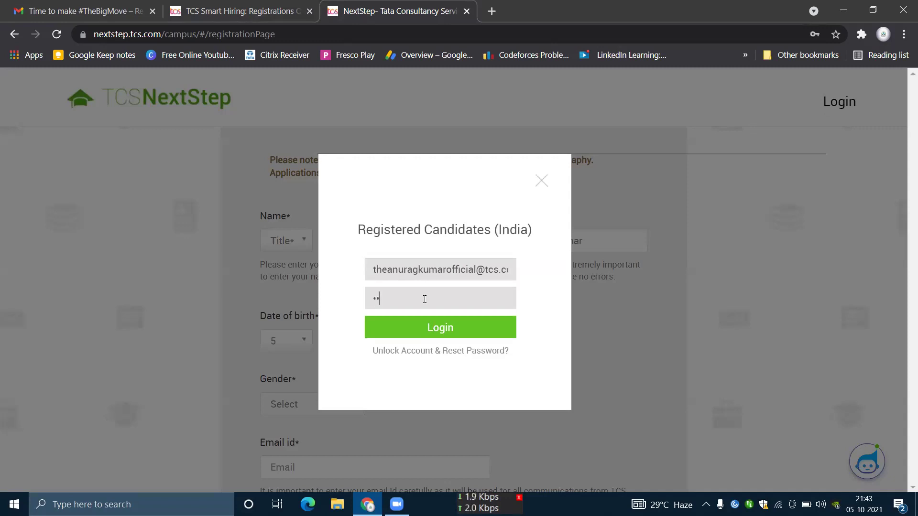
{"action": "type", "text": "********"}
{"action": "type", "text": "***"}
{"action": "left_click", "coordinate": [422, 328]}
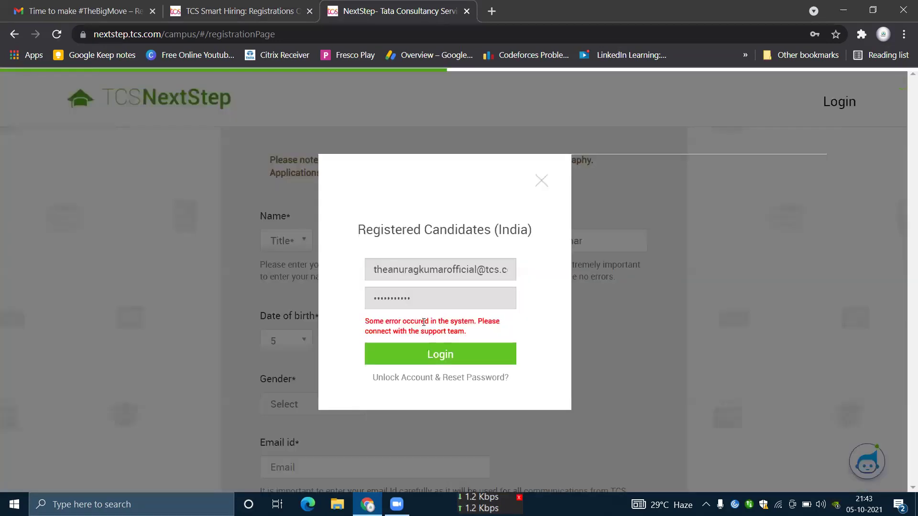
Step: Change the email domain from tcs to gmail and resubmit the login
{"action": "left_click_drag", "start_coordinate": [437, 304], "coordinate": [319, 296]}
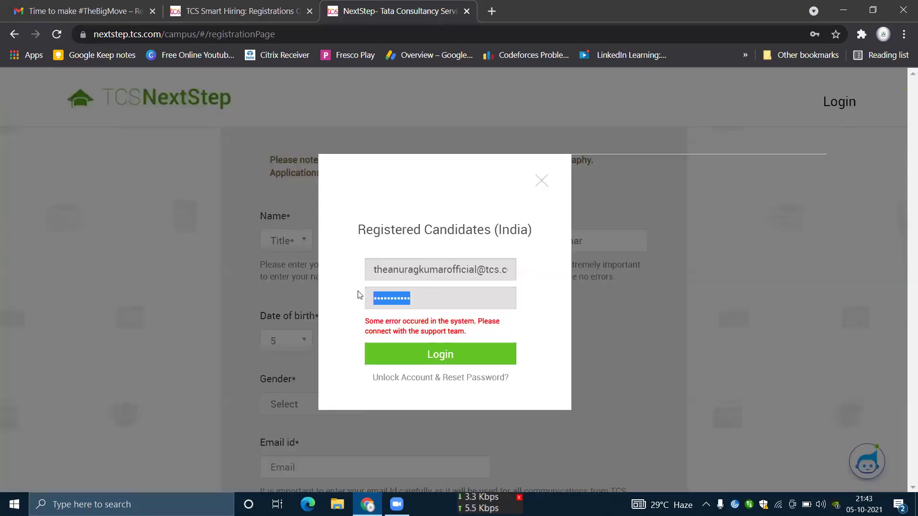
{"action": "left_click", "coordinate": [495, 271]}
{"action": "double_click", "coordinate": [496, 272]}
{"action": "key", "text": "BackSpace"}
{"action": "type", "text": "gm"}
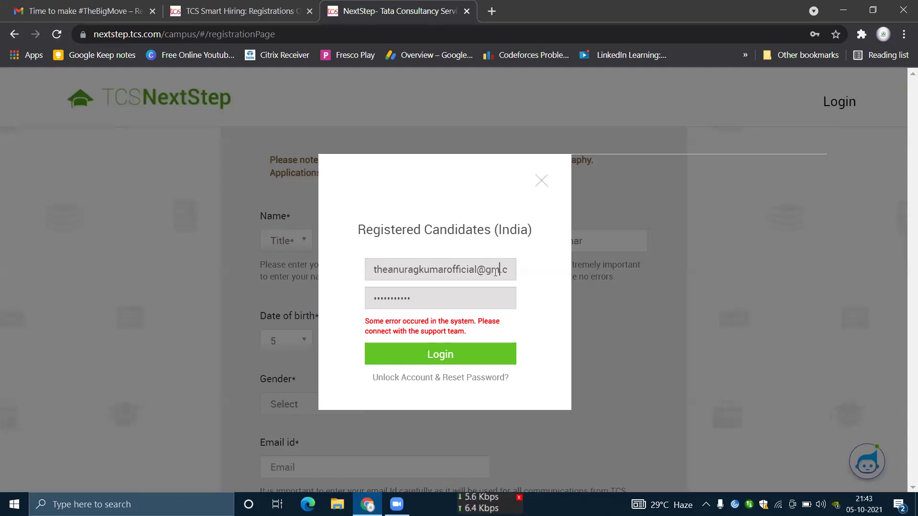
{"action": "type", "text": "ail"}
{"action": "left_click", "coordinate": [440, 358]}
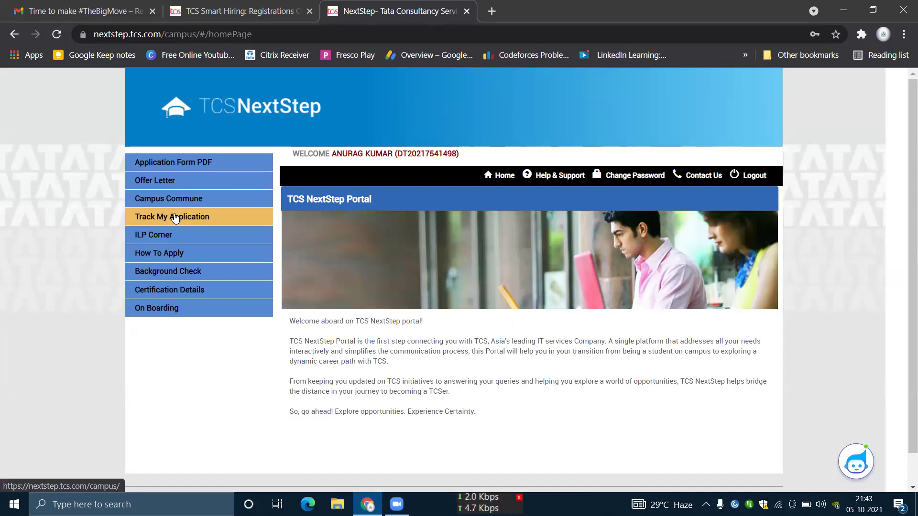
Step: In Track My Application, highlight the Applied for Drive row dated 26/01/2021 11:53
{"action": "left_click", "coordinate": [175, 218]}
{"action": "scroll", "coordinate": [538, 353], "scroll_direction": "down", "scroll_amount": 1}
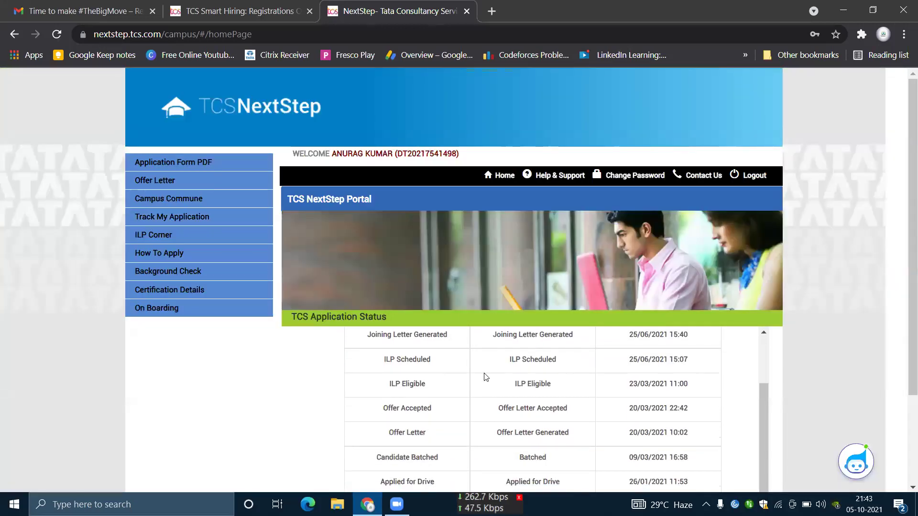
{"action": "scroll", "coordinate": [484, 379], "scroll_direction": "down", "scroll_amount": 3}
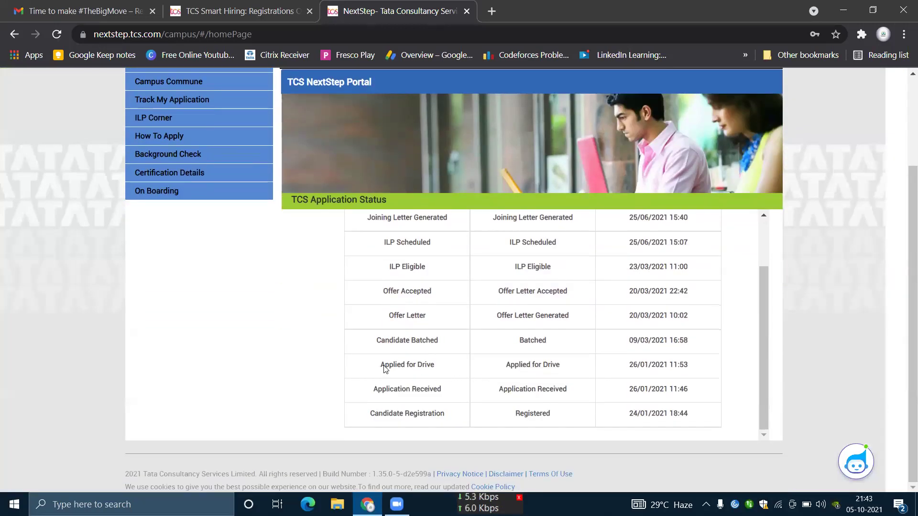
{"action": "left_click_drag", "start_coordinate": [382, 366], "coordinate": [685, 368]}
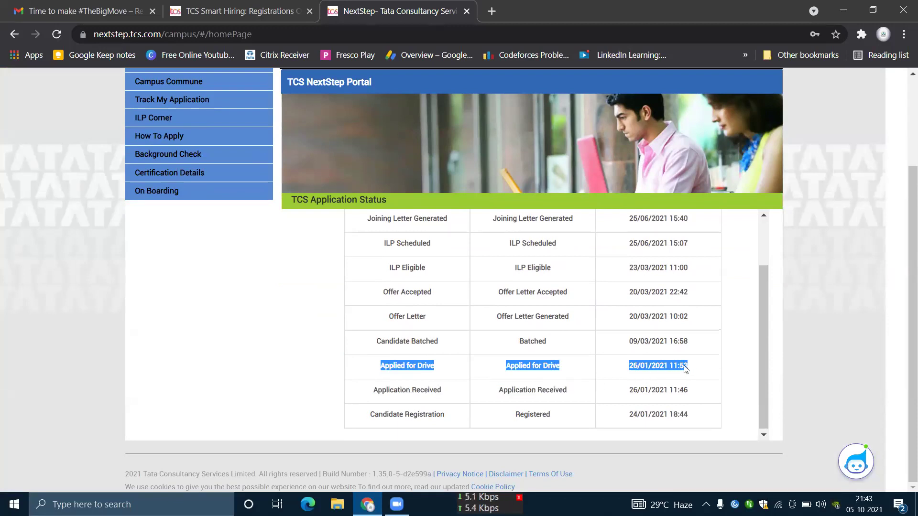
{"action": "scroll", "coordinate": [686, 368], "scroll_direction": "up", "scroll_amount": 2}
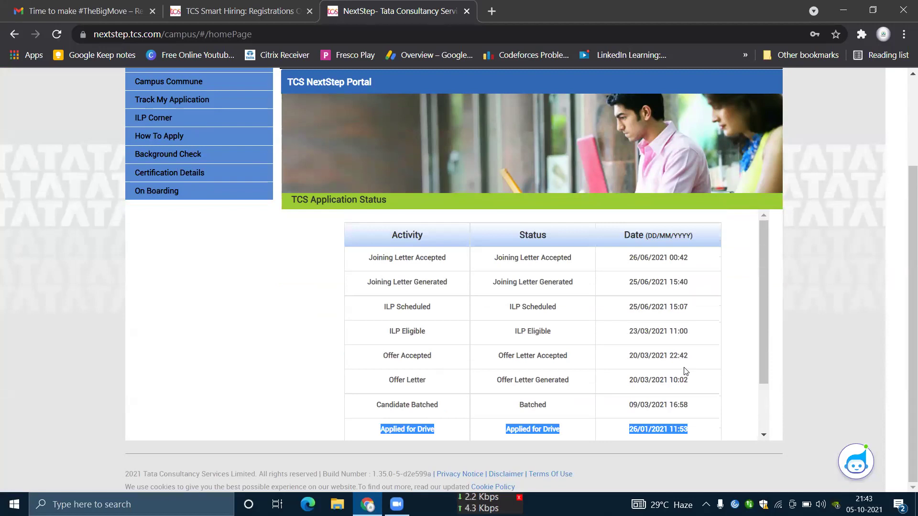
{"action": "left_click", "coordinate": [184, 120]}
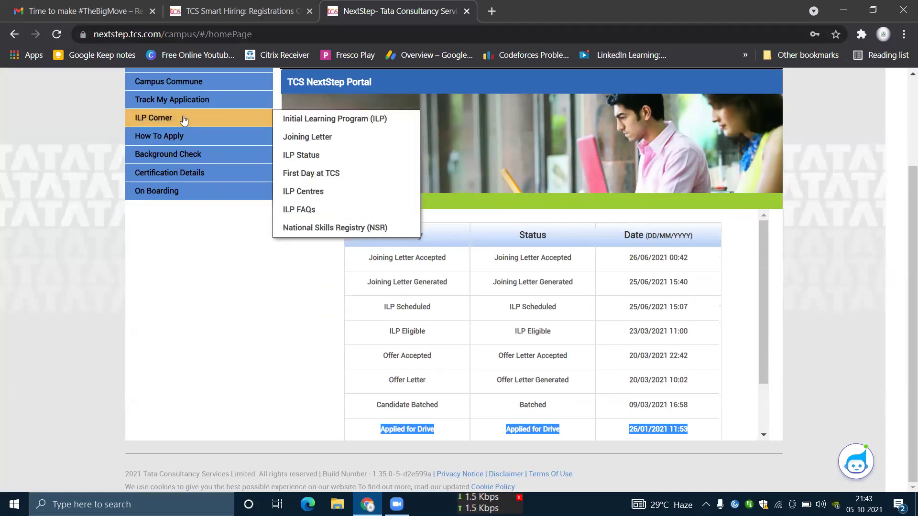
Step: Bring the Smart Hiring page's 2 November registration and 19 November test dates back into view
{"action": "left_click", "coordinate": [187, 12]}
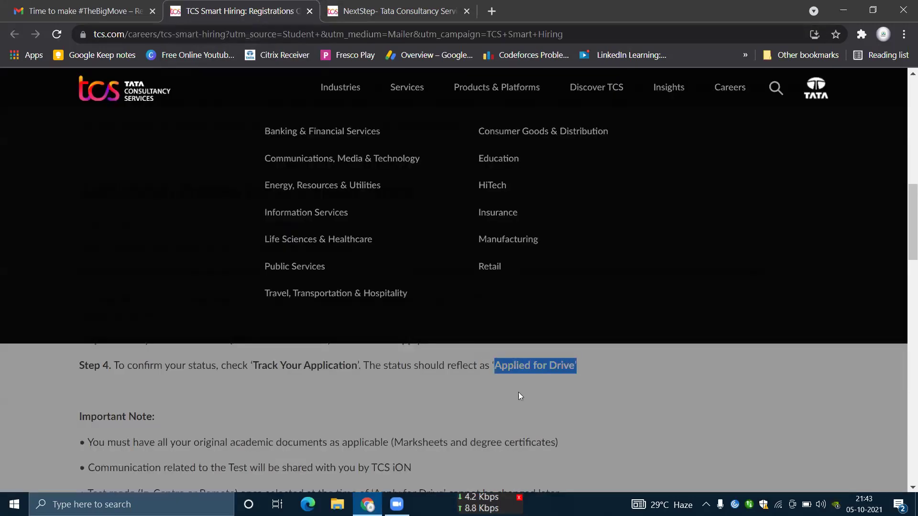
{"action": "scroll", "coordinate": [518, 392], "scroll_direction": "down", "scroll_amount": 1}
{"action": "scroll", "coordinate": [548, 301], "scroll_direction": "up", "scroll_amount": 5}
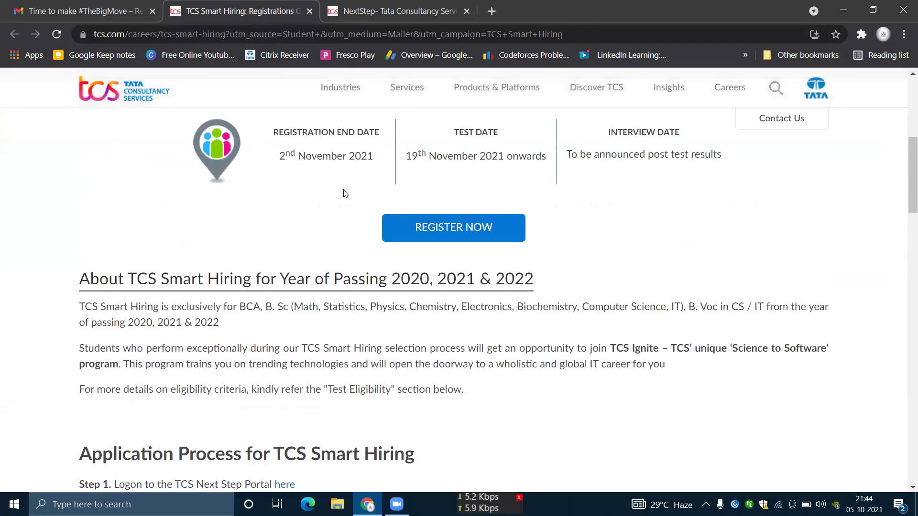